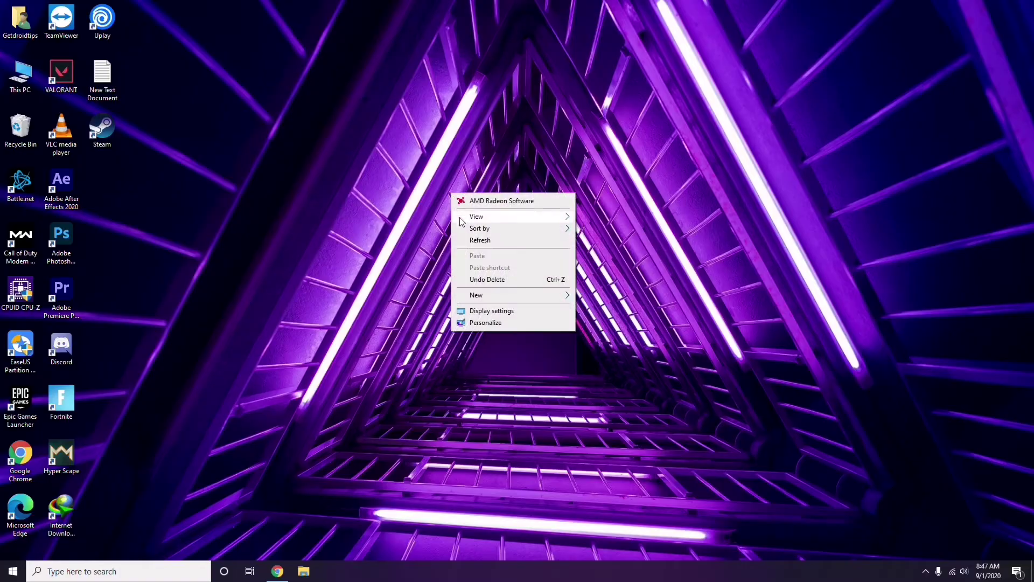
# Refresh the Windows desktop and bring up the This PC context menu.
pyautogui.click(478, 242)
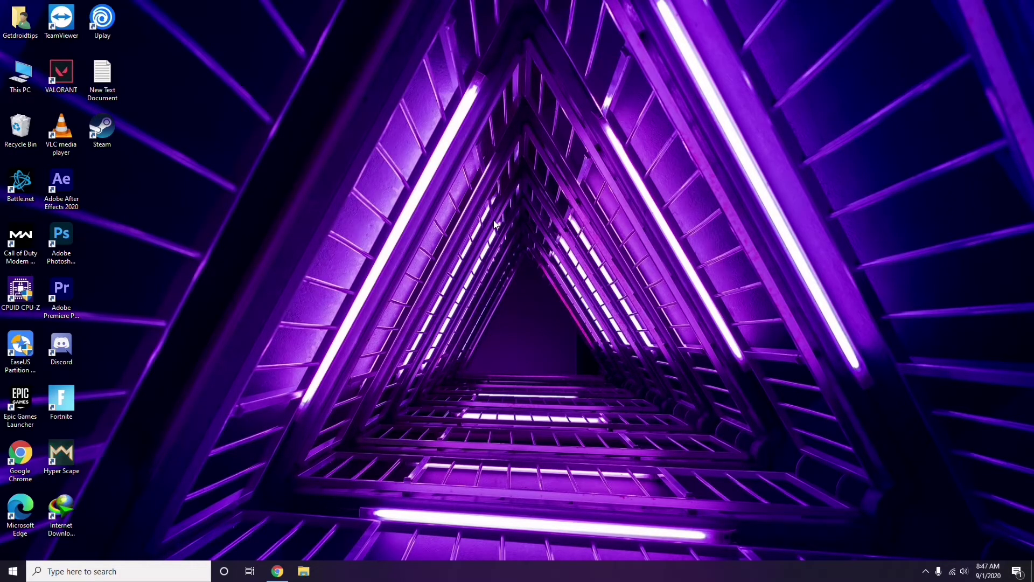
pyautogui.rightClick(392, 151)
pyautogui.click(418, 197)
pyautogui.rightClick(22, 87)
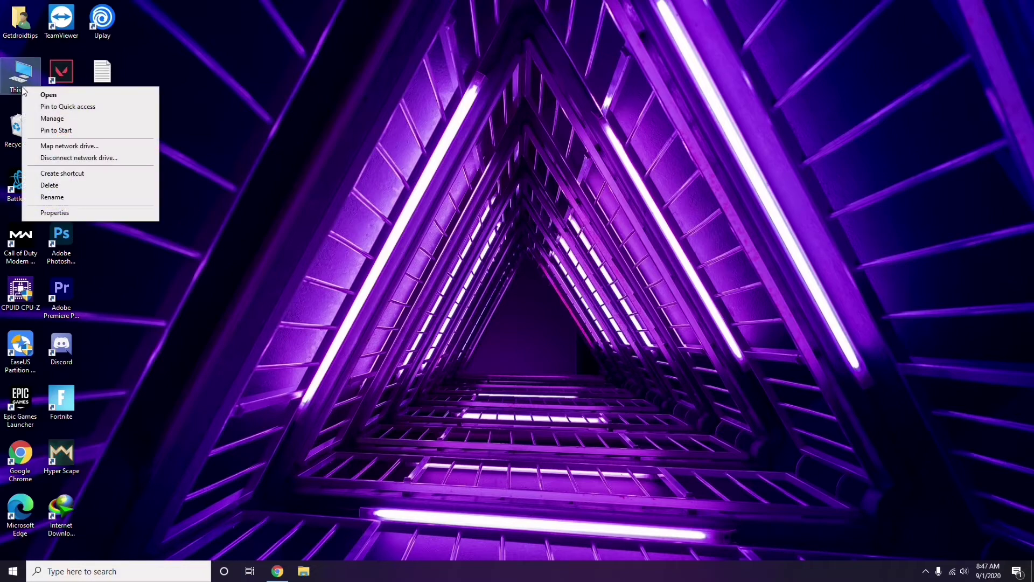
# Open Computer Management, review the Device Manager device list, then close the window.
pyautogui.click(56, 118)
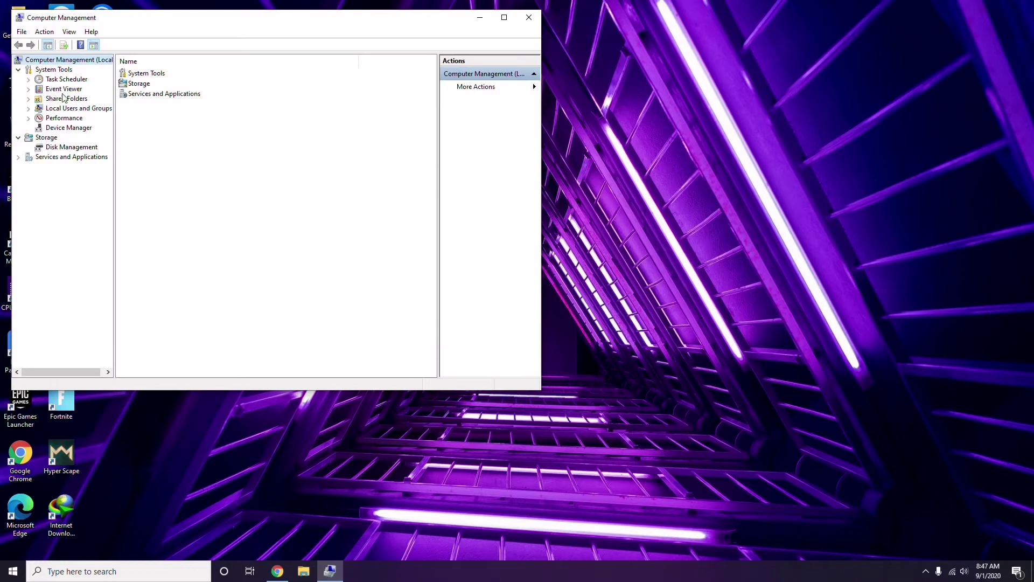
pyautogui.click(63, 127)
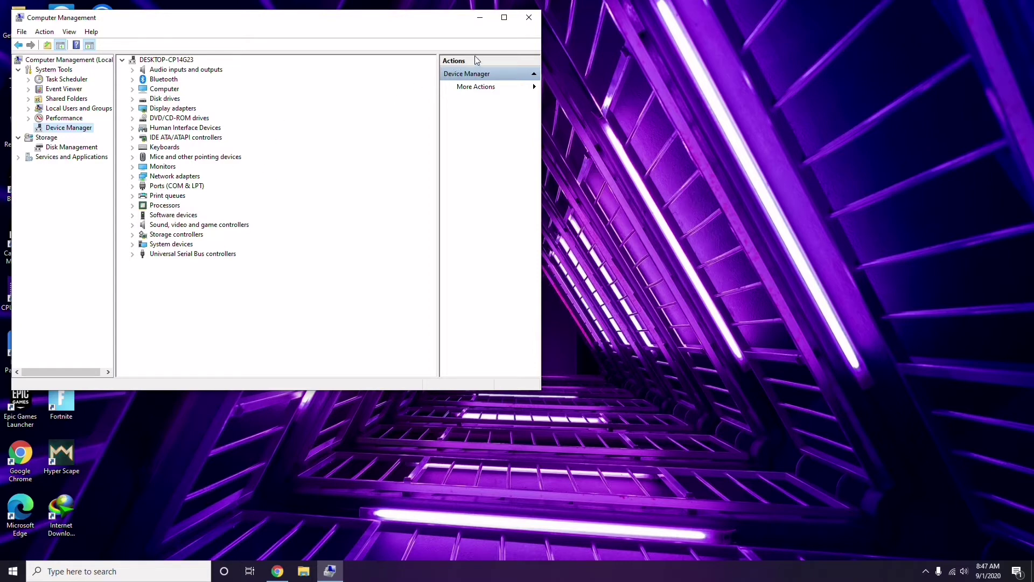
pyautogui.click(529, 18)
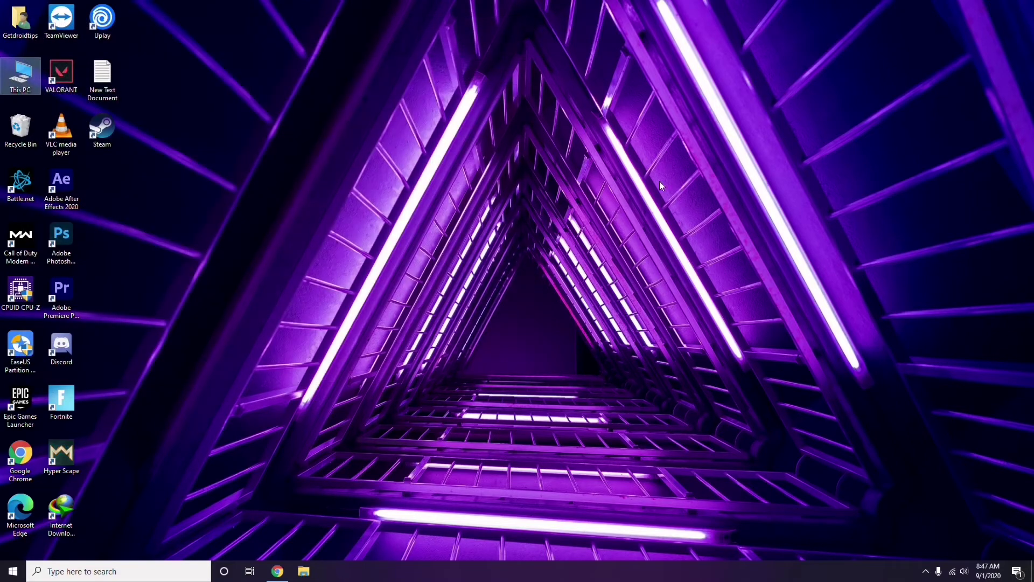
# Launch AMD Radeon Software from the system tray and browse its System, Graphics and Display pages.
pyautogui.click(926, 572)
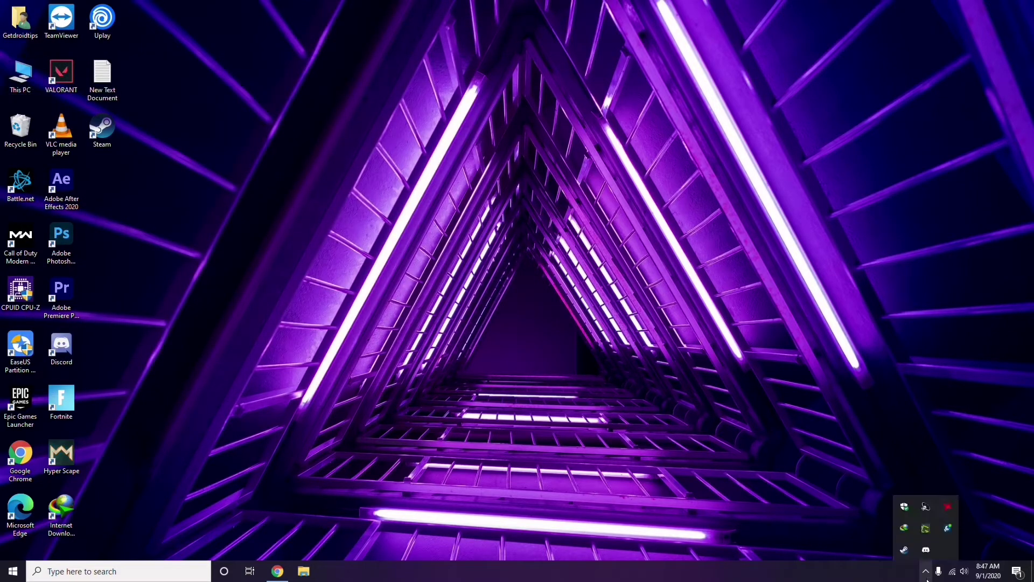
pyautogui.click(947, 508)
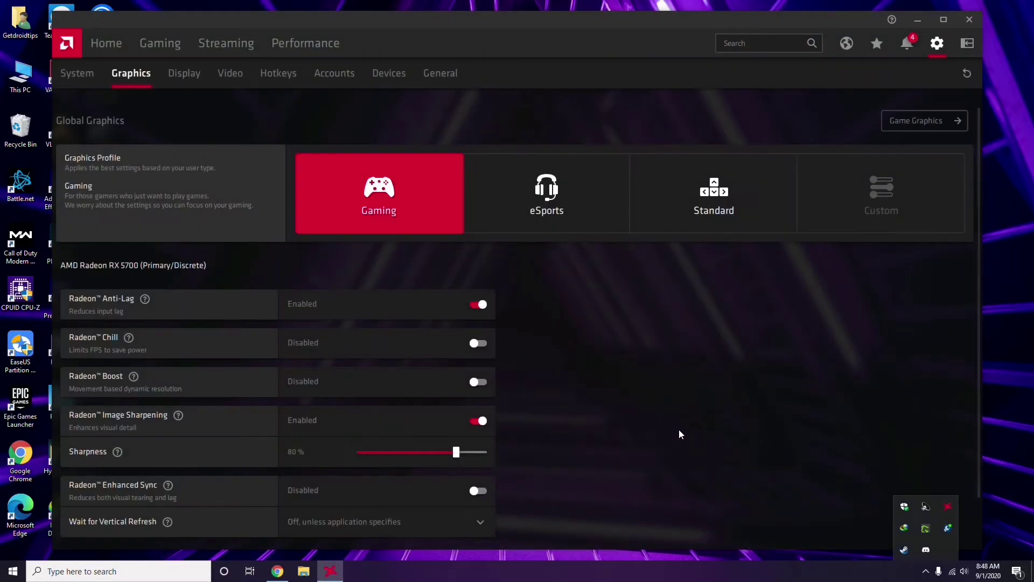
pyautogui.click(89, 77)
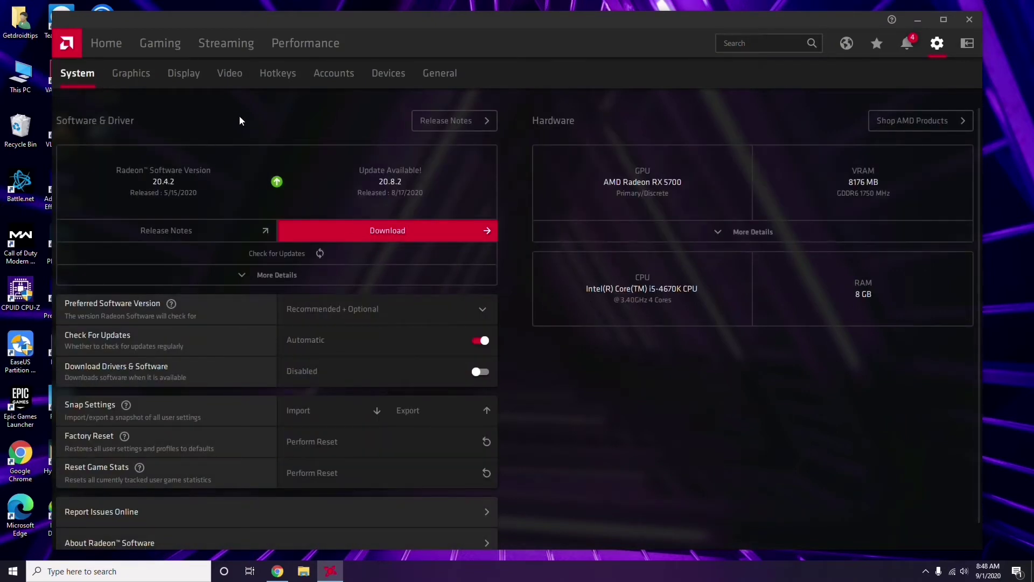
pyautogui.click(128, 76)
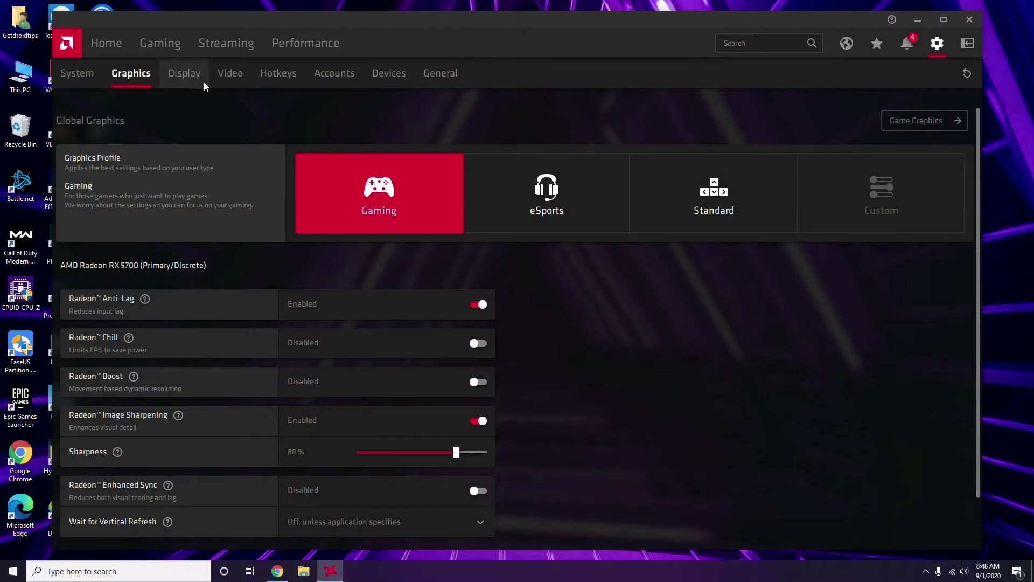
pyautogui.click(196, 81)
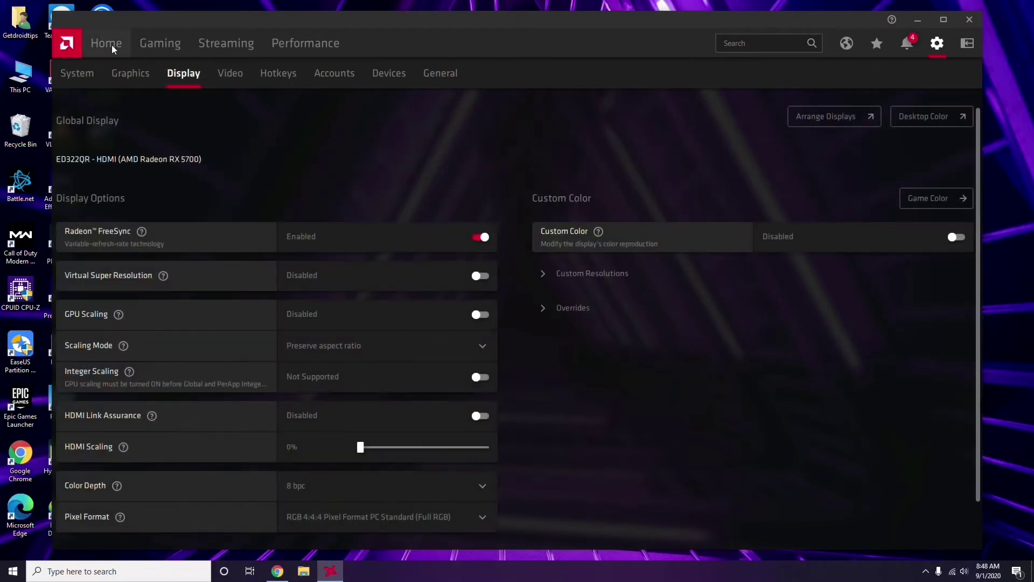
# Check the Radeon Home page showing driver 20.8.2 available, then close Radeon Software.
pyautogui.click(113, 47)
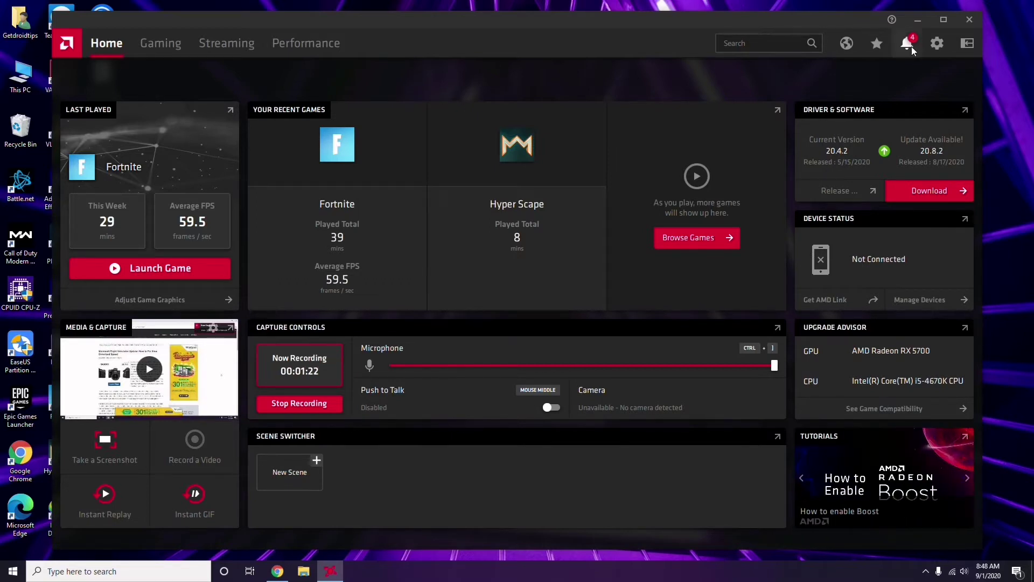
pyautogui.click(973, 20)
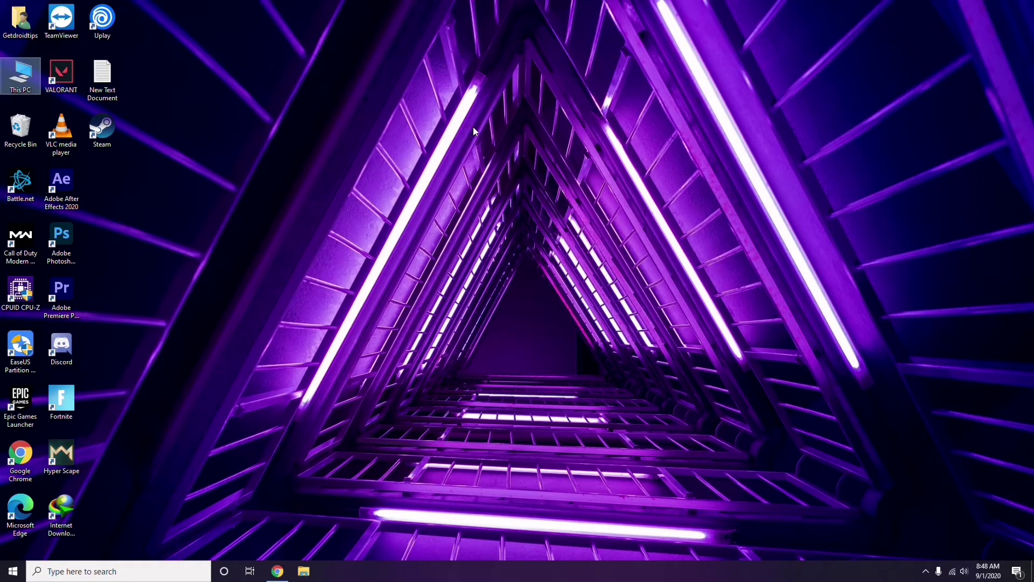
# Refresh the desktop, launch Steam and open its Settings window.
pyautogui.rightClick(218, 140)
pyautogui.click(234, 192)
pyautogui.doubleClick(105, 139)
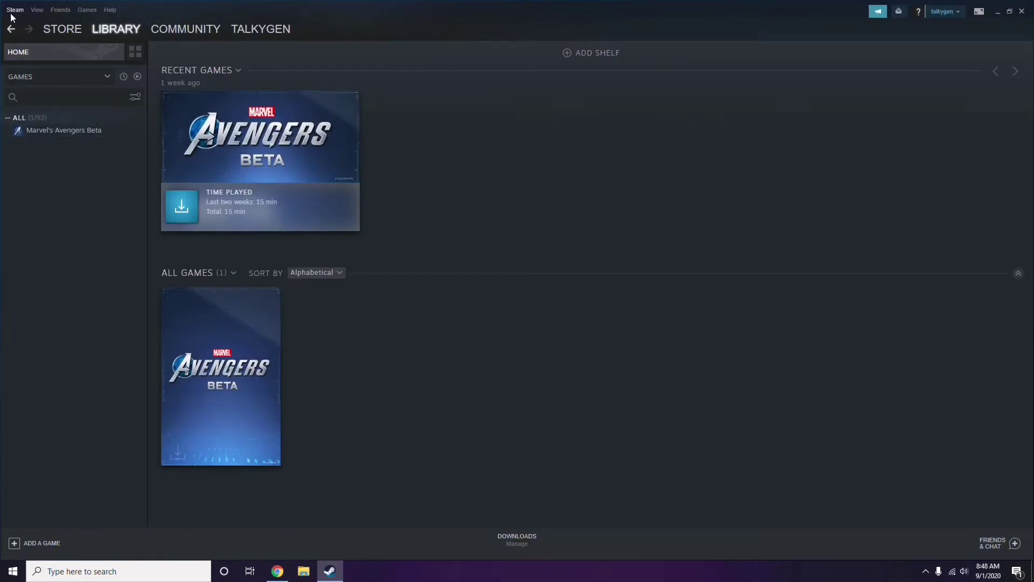
pyautogui.click(14, 10)
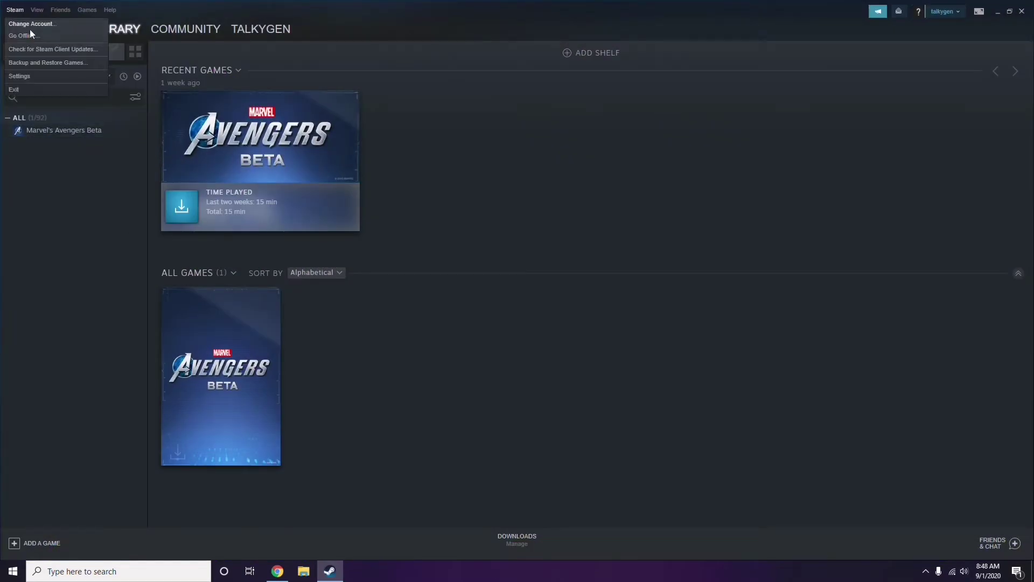
pyautogui.click(34, 76)
pyautogui.moveTo(629, 205); pyautogui.dragTo(573, 117)
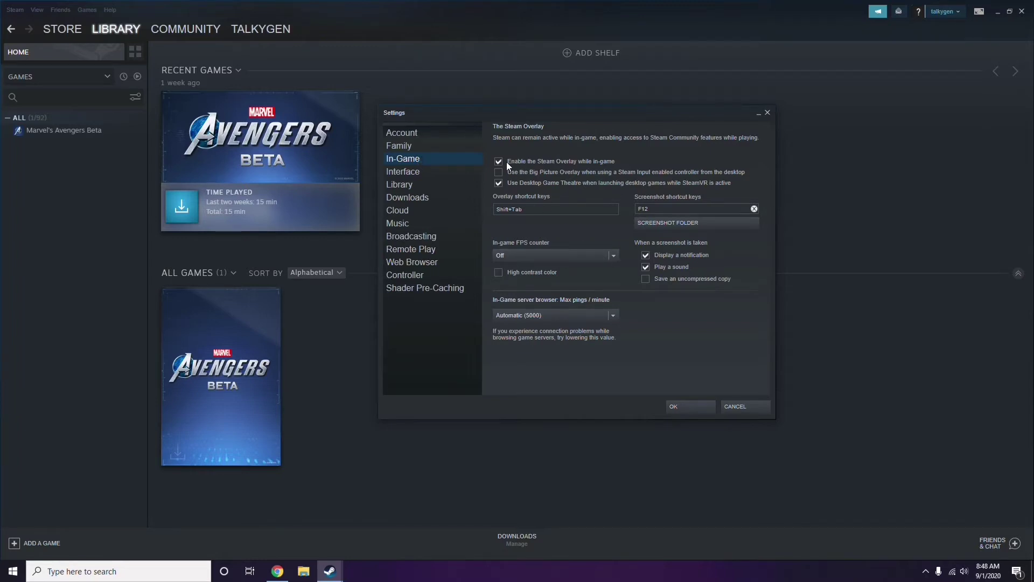
# Uncheck 'Enable the Steam Overlay while in-game', save with OK, and close Steam.
pyautogui.click(551, 163)
pyautogui.click(680, 407)
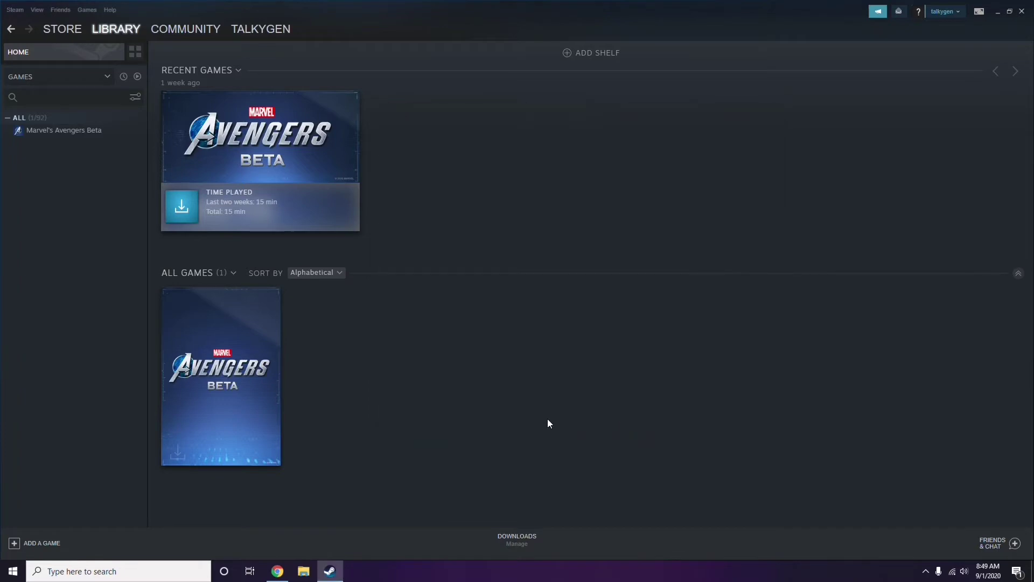
pyautogui.click(1022, 12)
# Refresh the desktop, launch Discord, and open User Settings on the My Account page.
pyautogui.rightClick(422, 176)
pyautogui.click(446, 221)
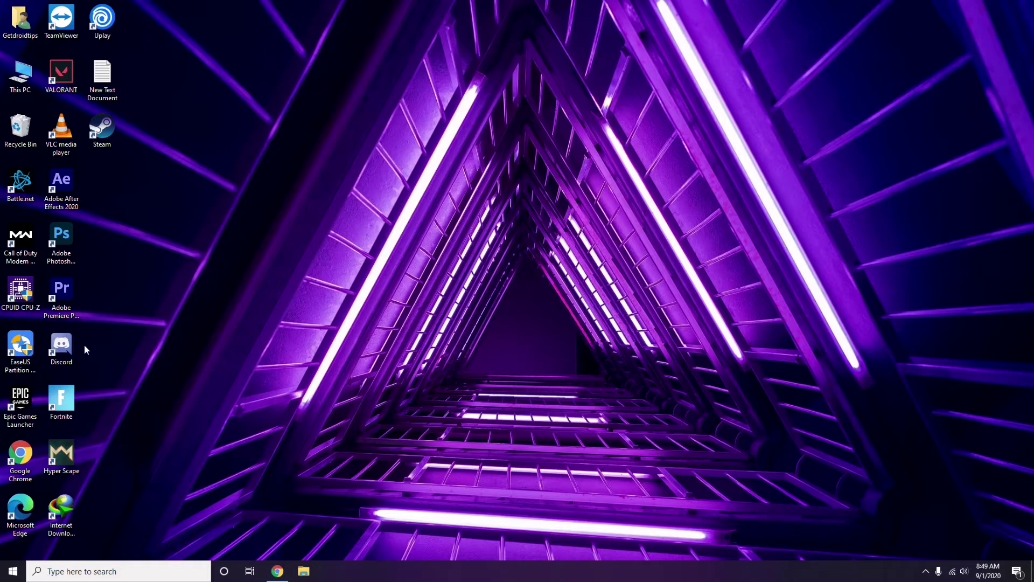
pyautogui.doubleClick(69, 345)
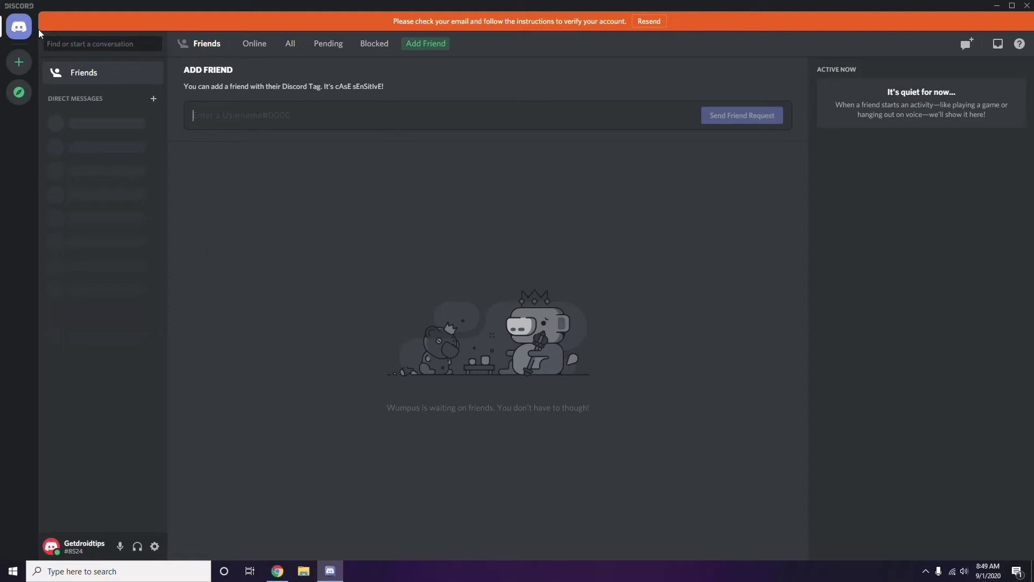
pyautogui.click(155, 547)
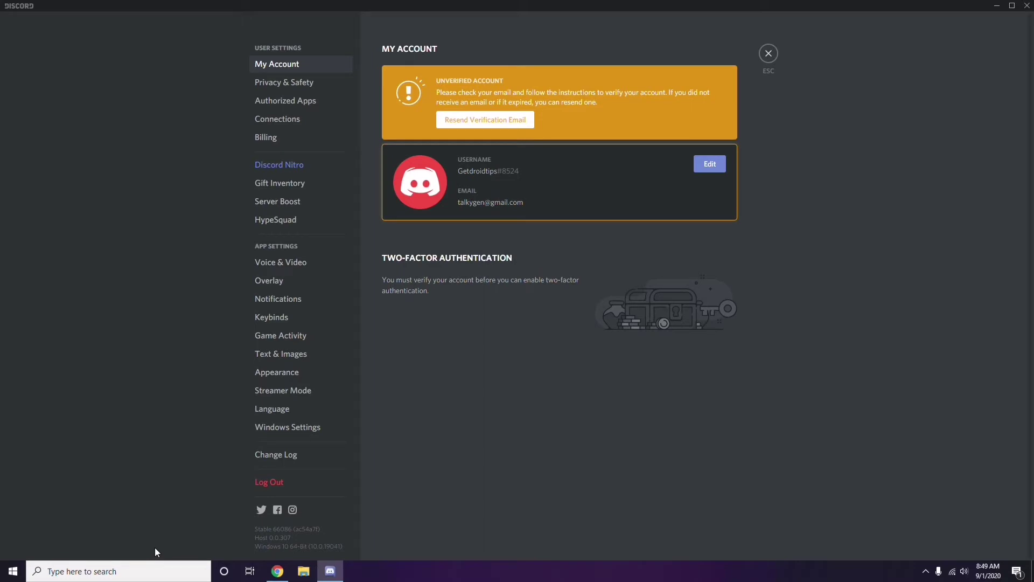
# Switch off the OpenH264 Video Codec under Voice & Video's Advanced section, greying out H.264 Hardware Acceleration.
pyautogui.click(275, 263)
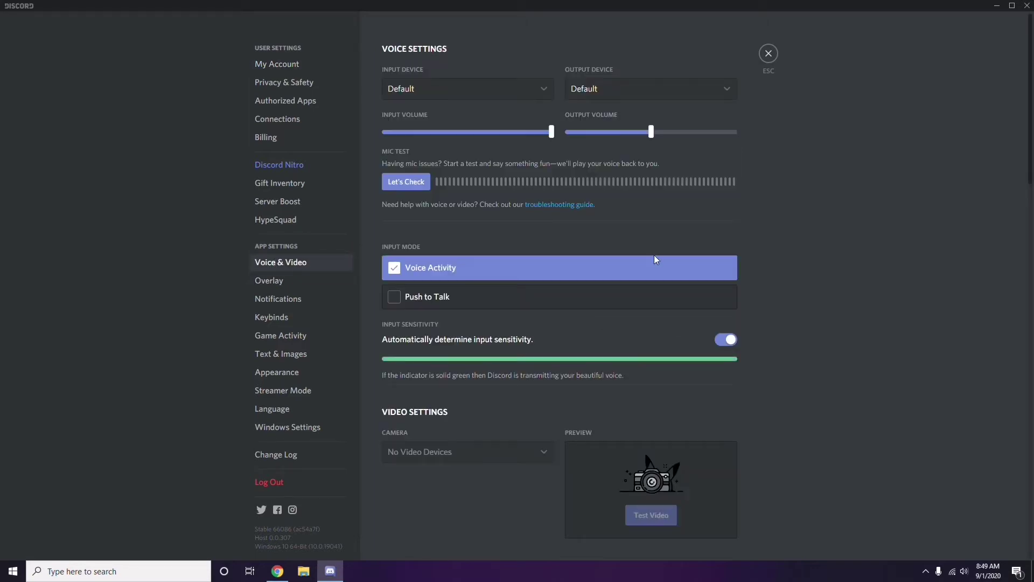
pyautogui.scroll(-2, 789, 259)
pyautogui.scroll(-6, 790, 263)
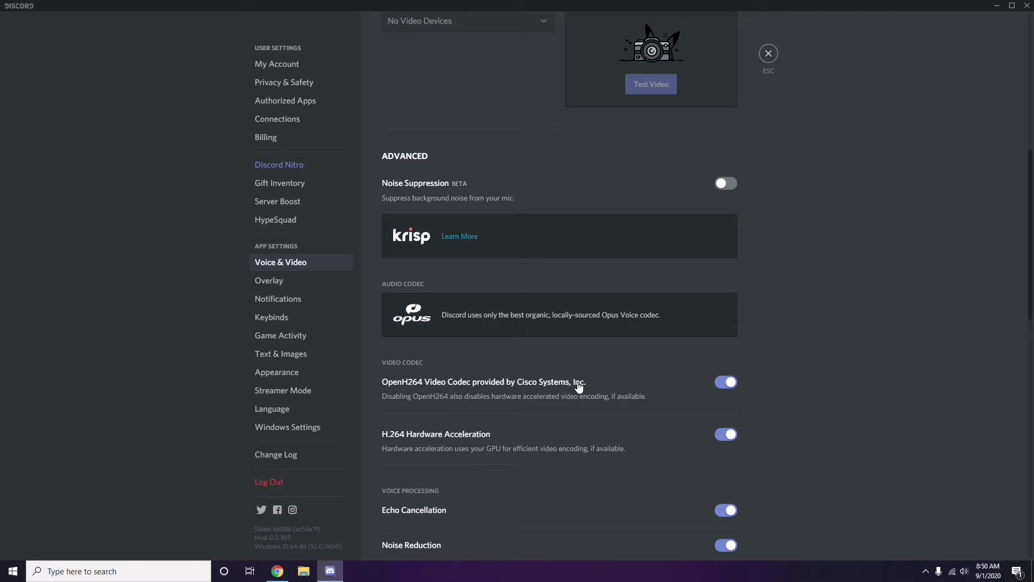
pyautogui.click(726, 382)
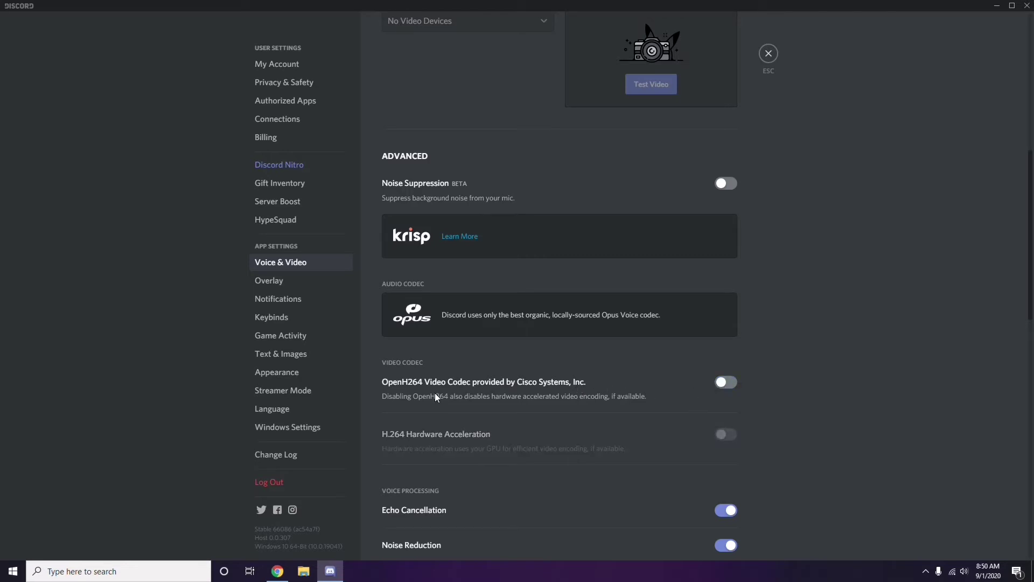
pyautogui.scroll(-2, 533, 388)
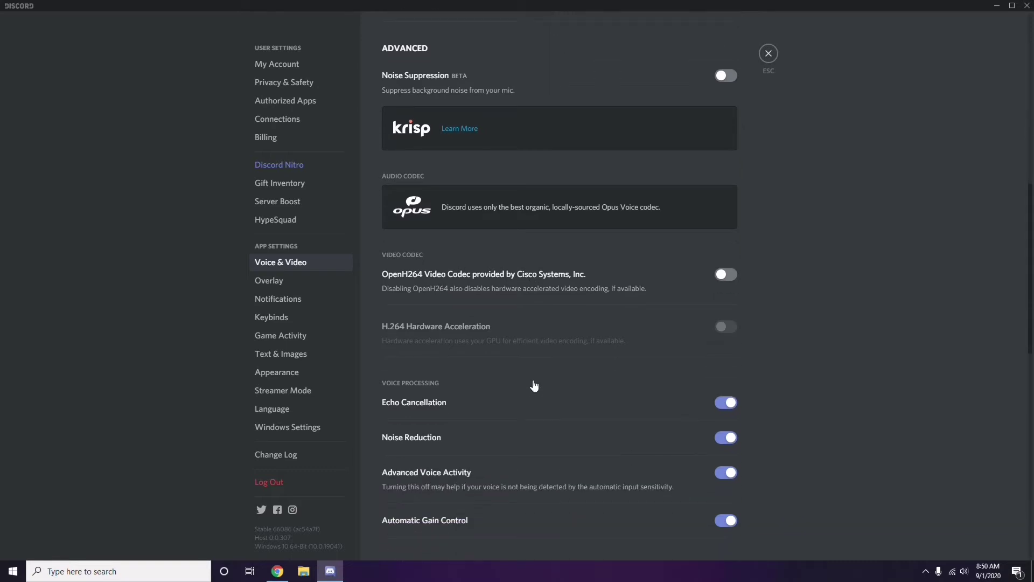
pyautogui.scroll(-4, 534, 385)
pyautogui.scroll(1, 534, 385)
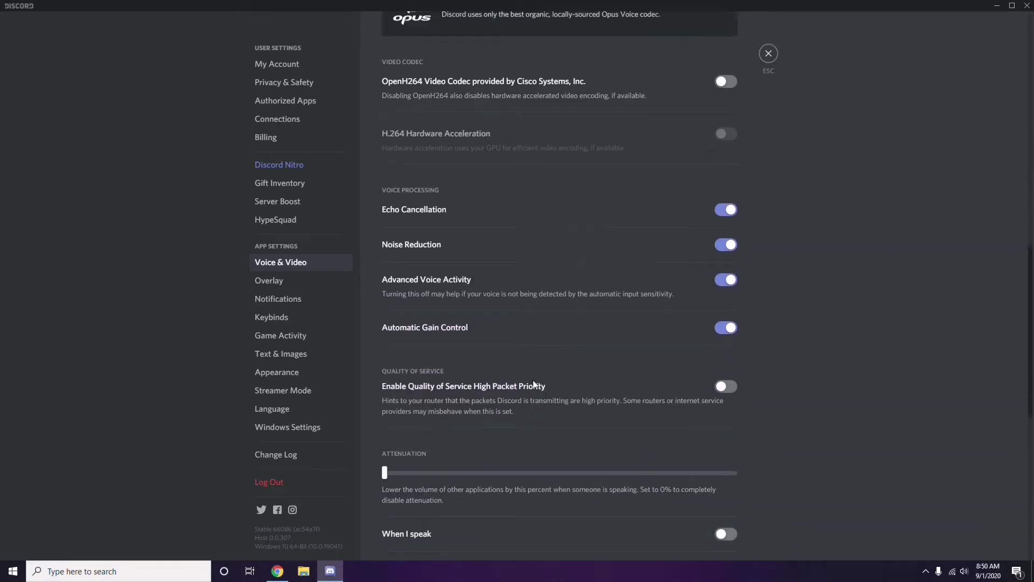
# Switch off the 'Enable in-game overlay' toggle on Discord's Overlay settings page.
pyautogui.click(271, 282)
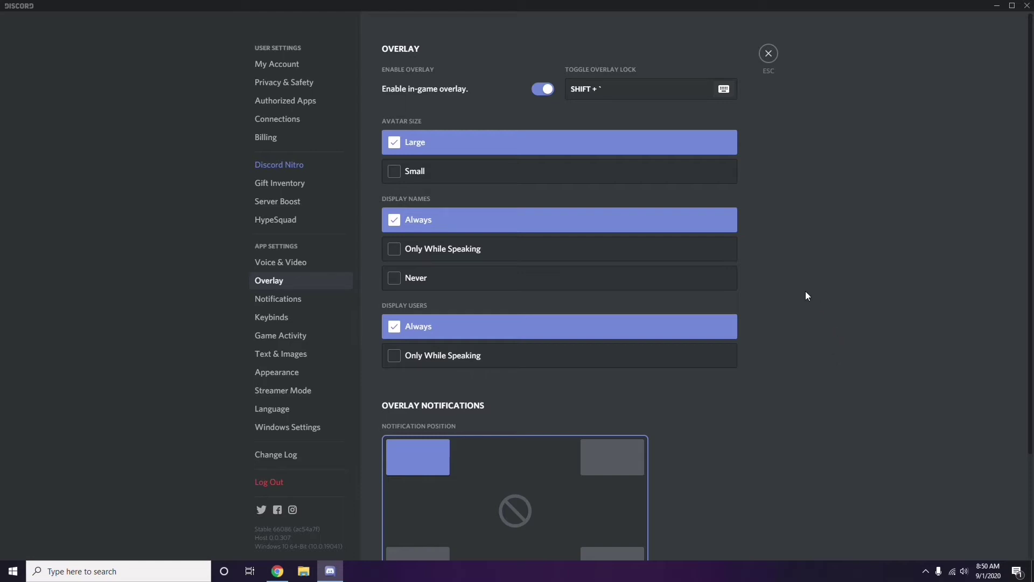
pyautogui.scroll(-1, 801, 283)
pyautogui.scroll(1, 800, 283)
pyautogui.click(540, 92)
# Switch off Hardware Acceleration under Appearance > Advanced and confirm the Discord relaunch with Okay.
pyautogui.click(285, 376)
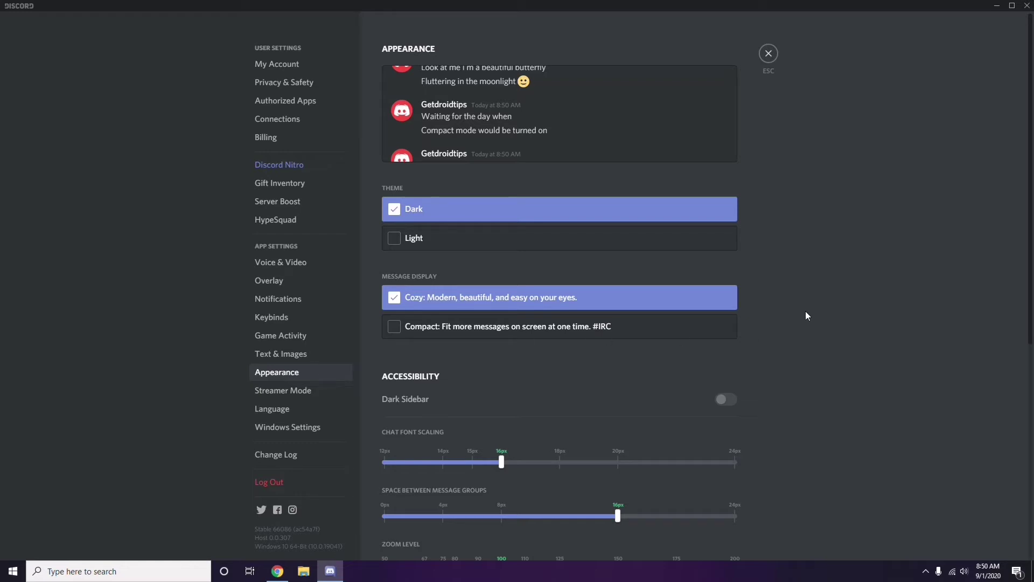
pyautogui.scroll(-7, 806, 316)
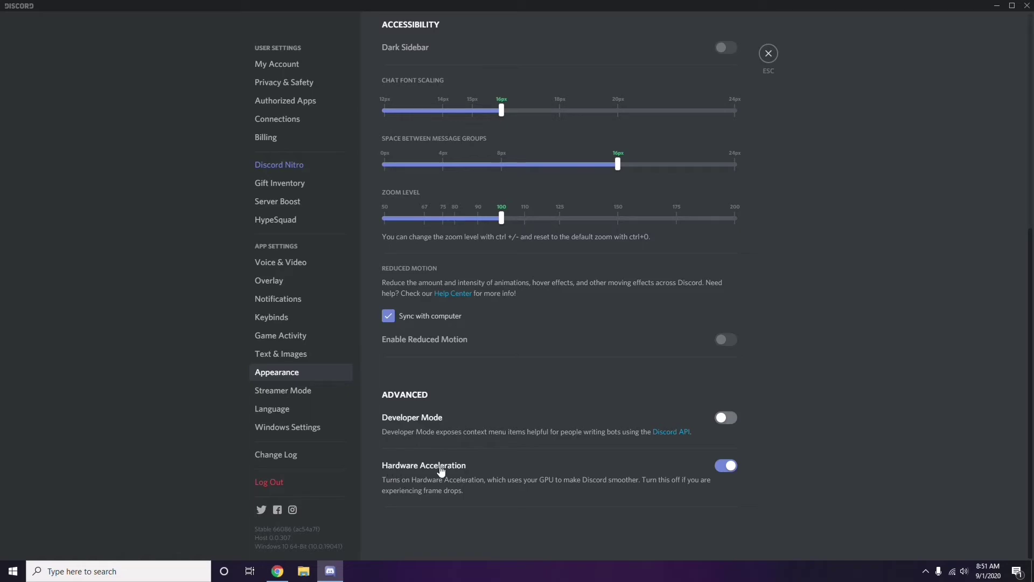
pyautogui.click(725, 467)
pyautogui.click(595, 318)
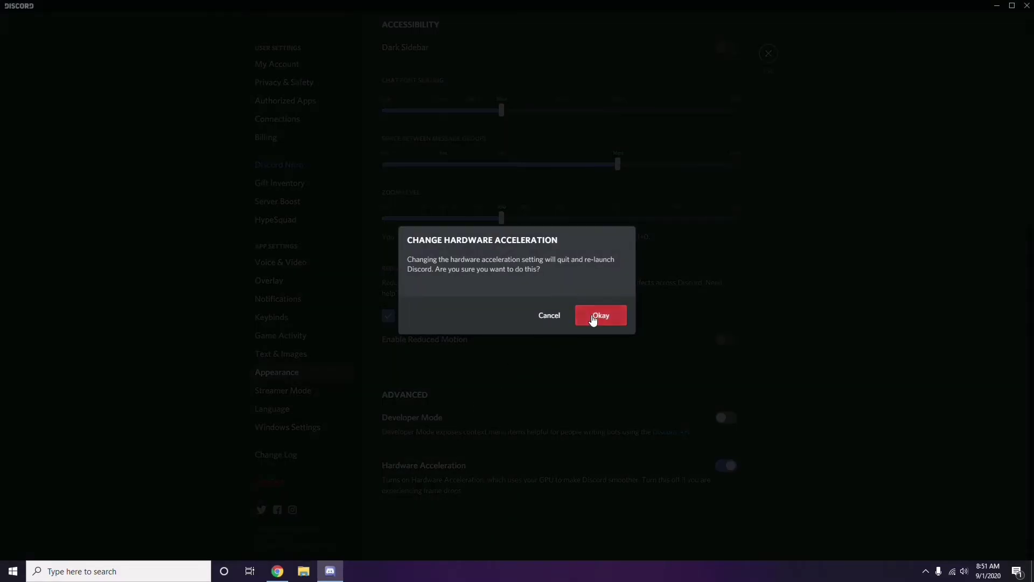